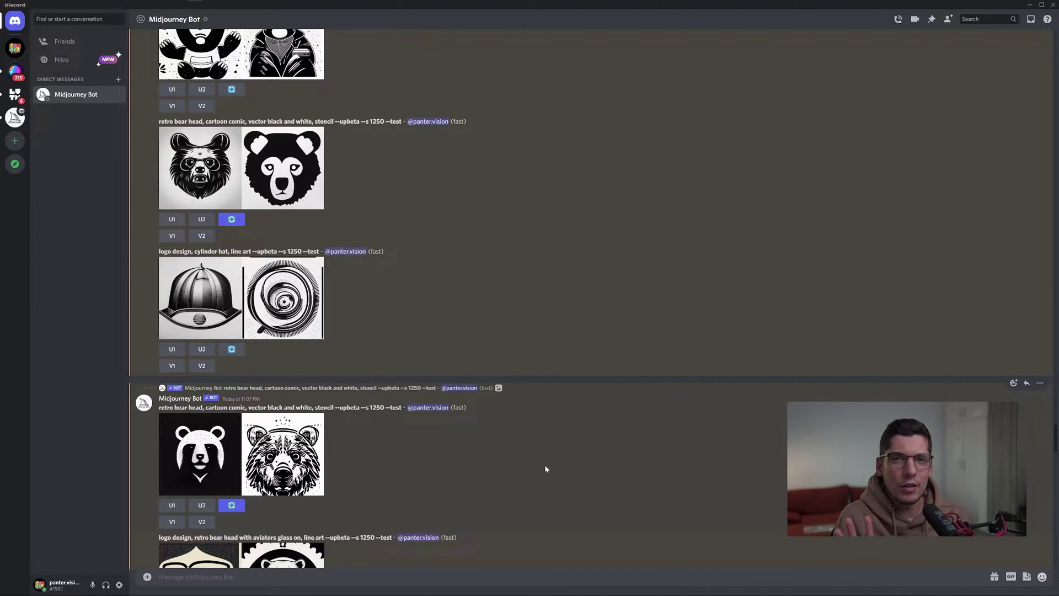
# Enlarge the retro bear head results, select their prompt text, then enlarge the panda and bear pair
pyautogui.click(234, 192)
pyautogui.click(234, 194)
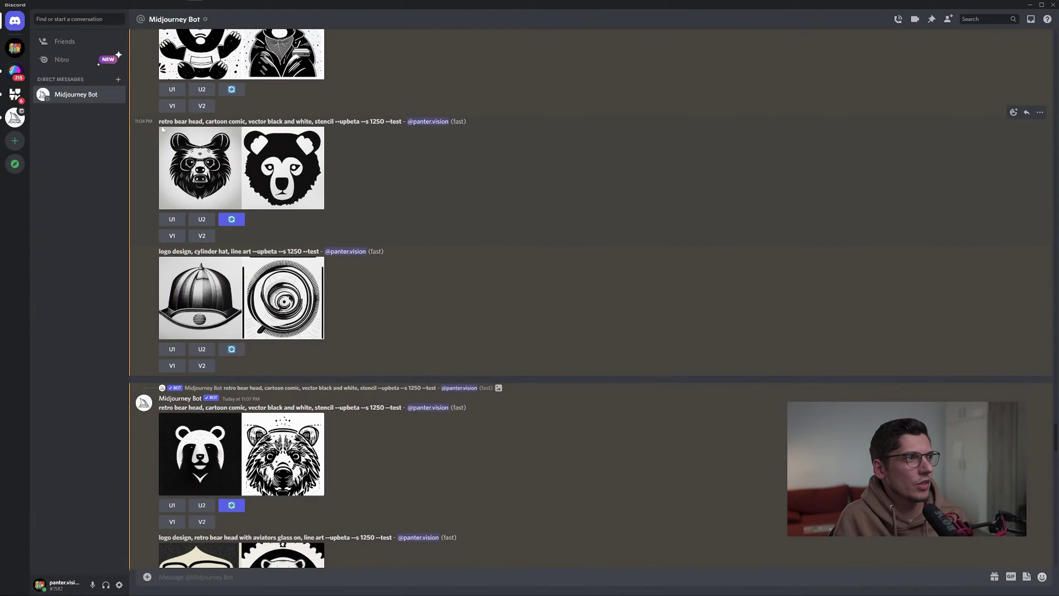
pyautogui.moveTo(158, 123); pyautogui.dragTo(334, 122)
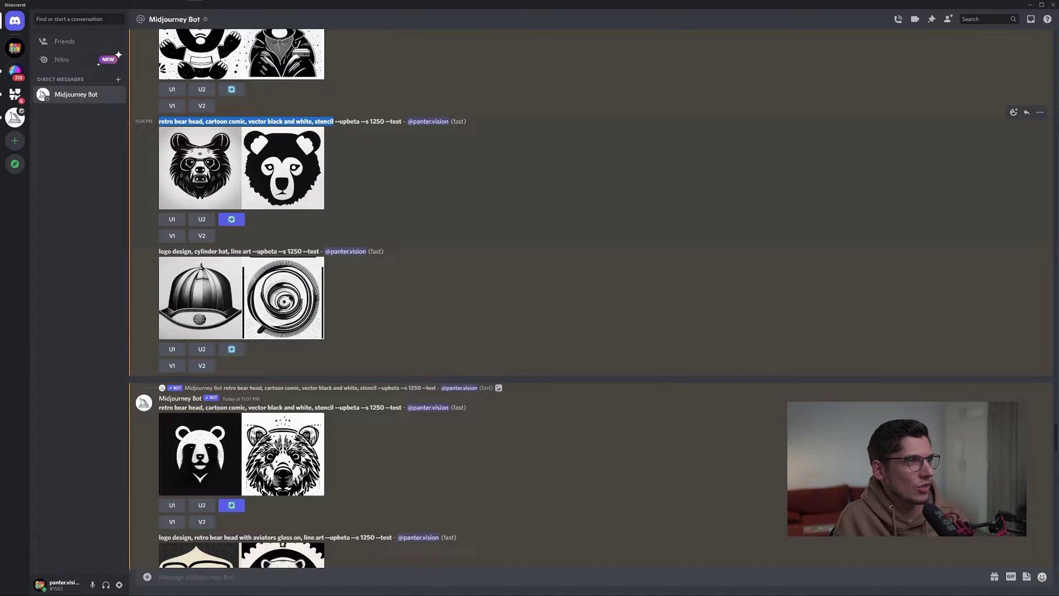
pyautogui.click(257, 190)
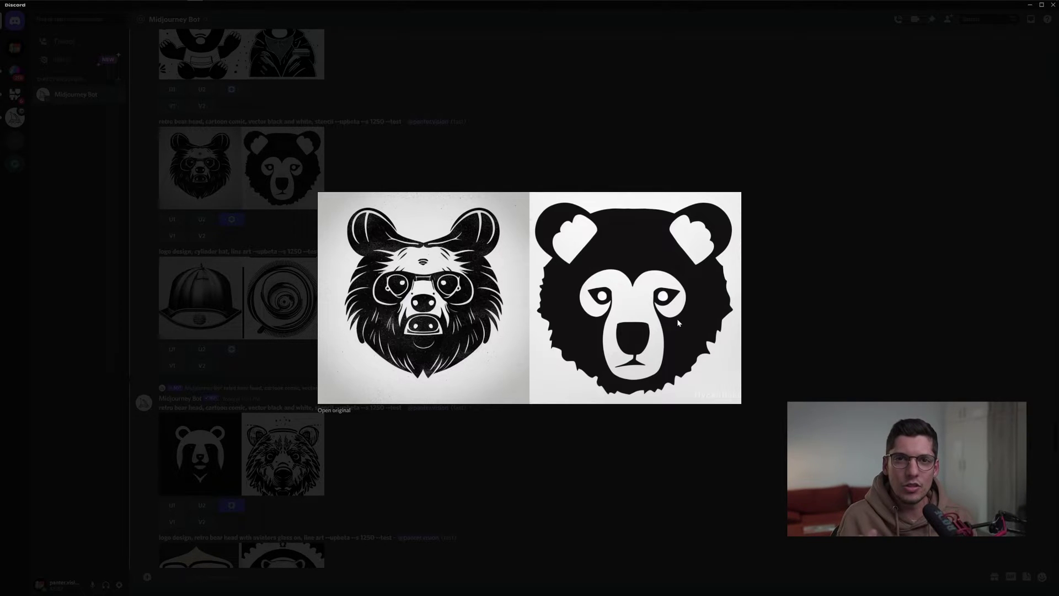
pyautogui.press('Escape')
pyautogui.scroll(-2, 300, 395)
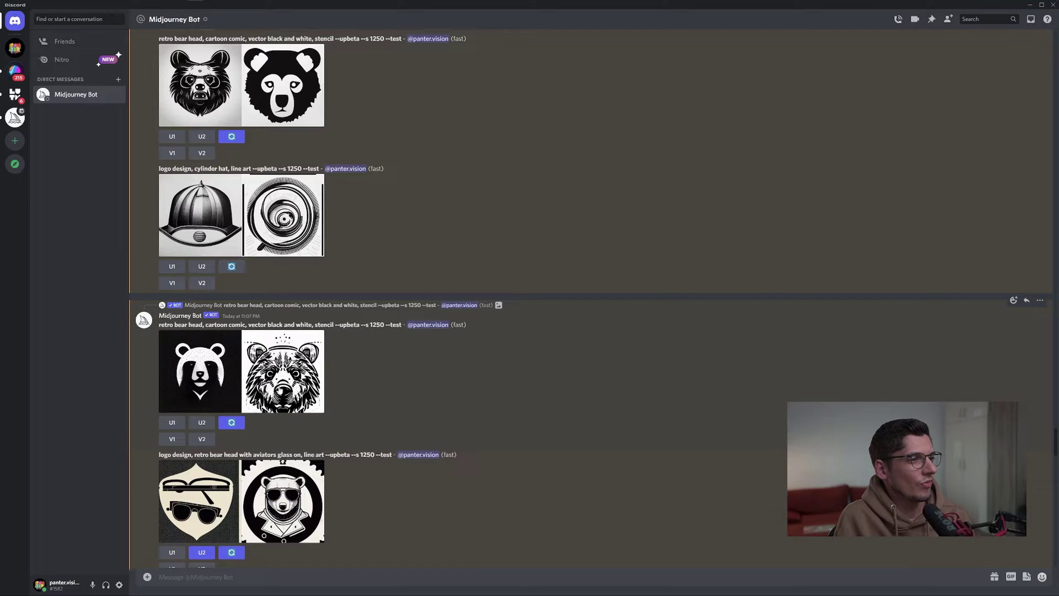
pyautogui.click(301, 395)
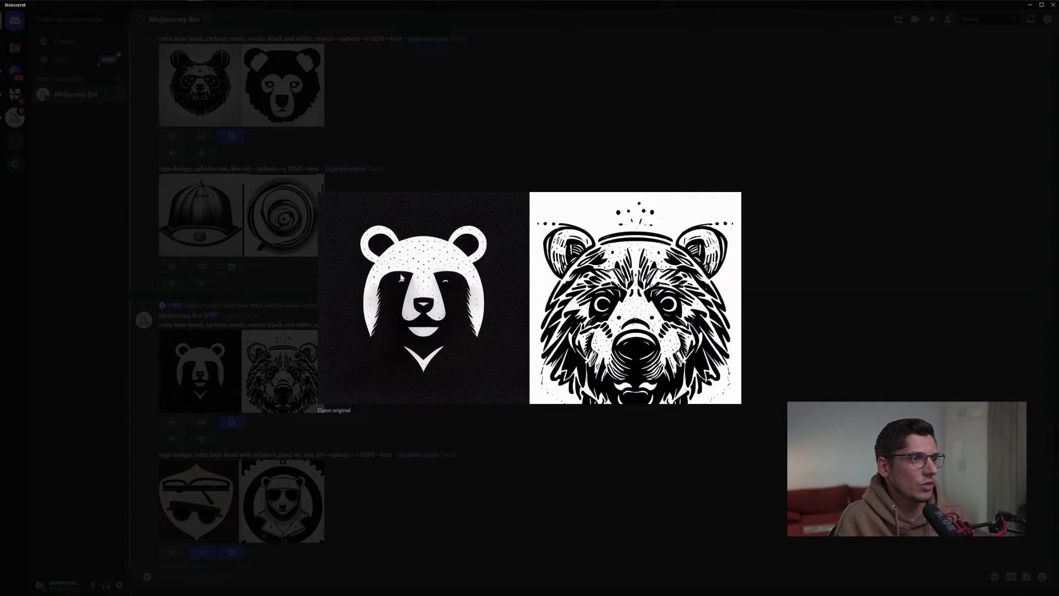
# Enlarge the aviator-glasses bear pair and select the aviator bear head prompt text
pyautogui.click(487, 417)
pyautogui.scroll(-3, 228, 372)
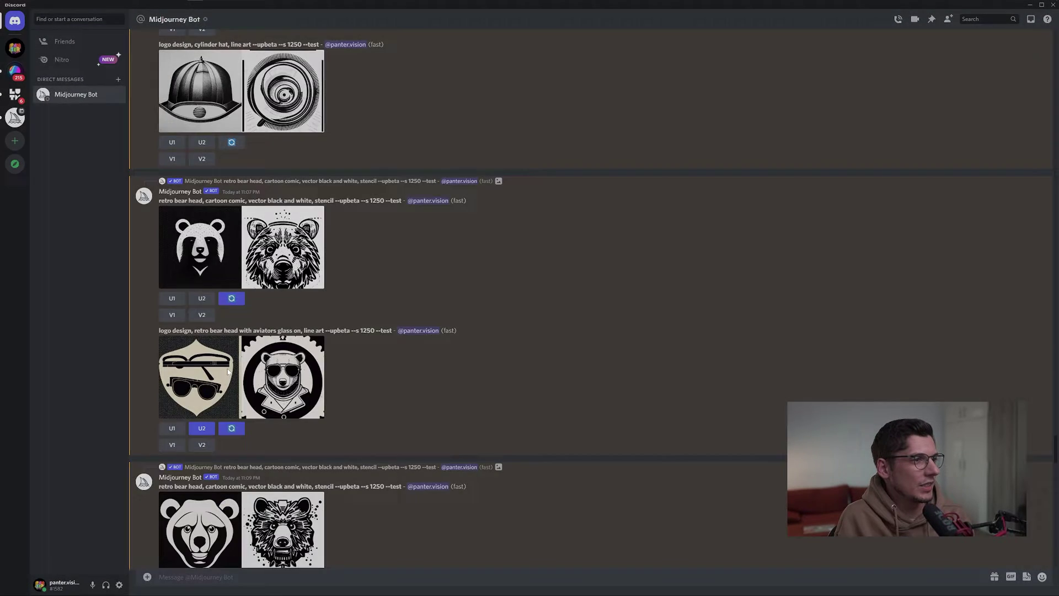
pyautogui.click(228, 371)
pyautogui.press('Escape')
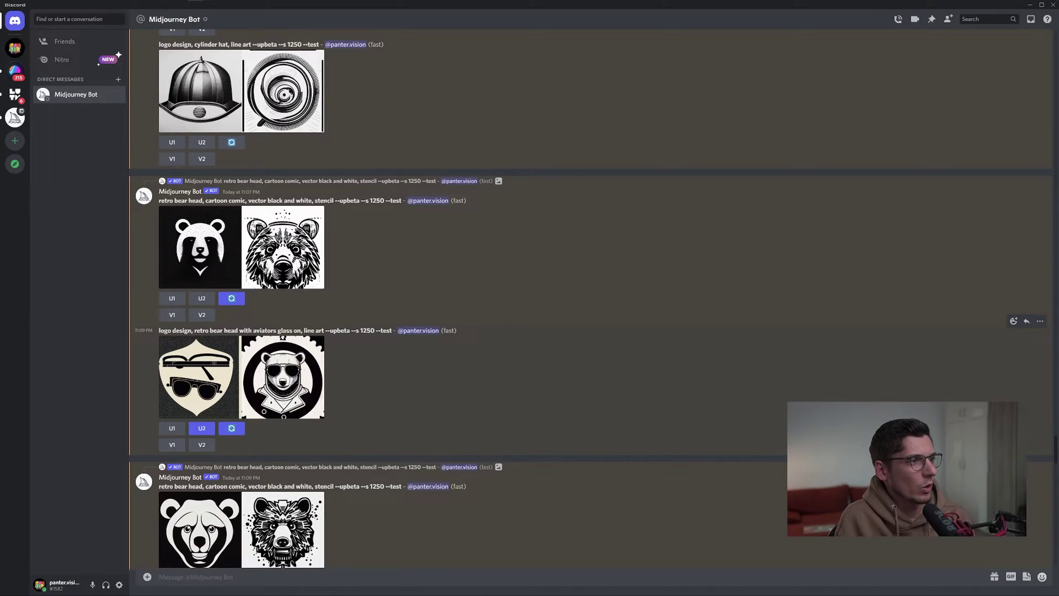
pyautogui.moveTo(158, 330); pyautogui.dragTo(330, 330)
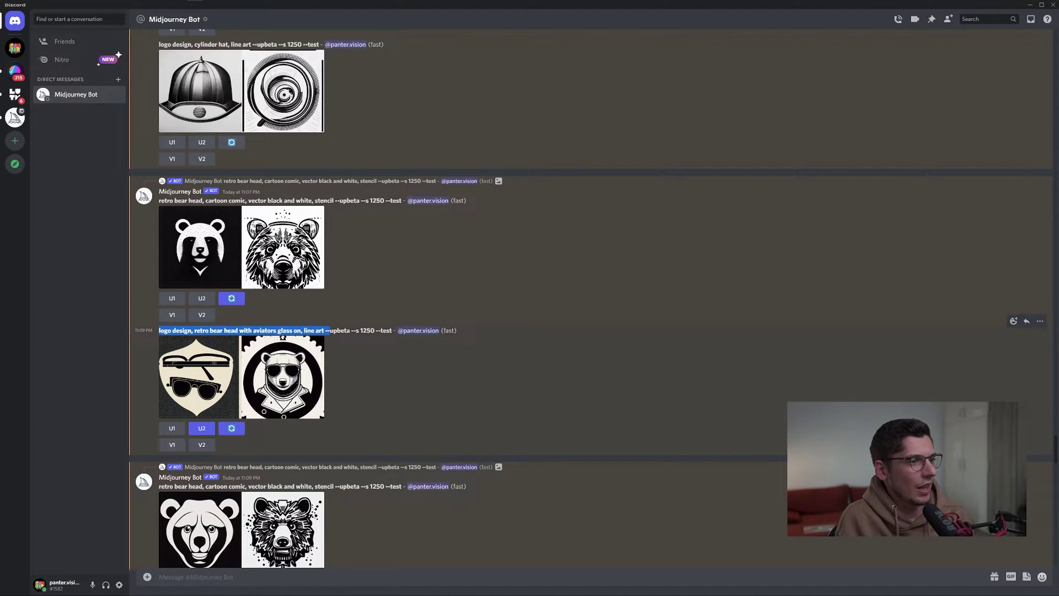
pyautogui.click(317, 359)
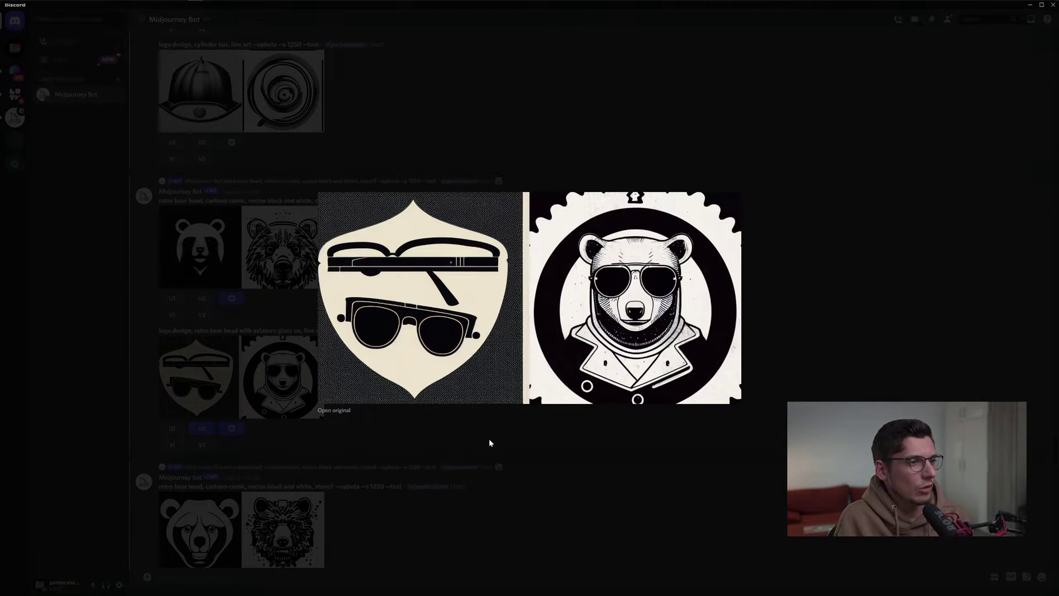
# View the next bear pair enlarged, then open the sunglasses bear logos
pyautogui.click(488, 438)
pyautogui.click(298, 413)
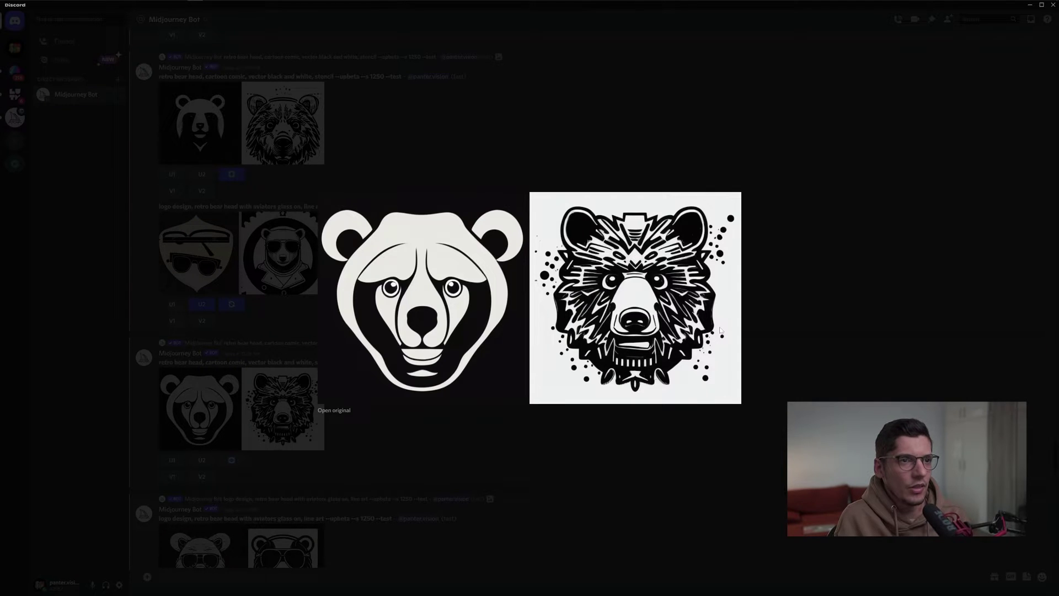
pyautogui.click(840, 334)
pyautogui.click(298, 376)
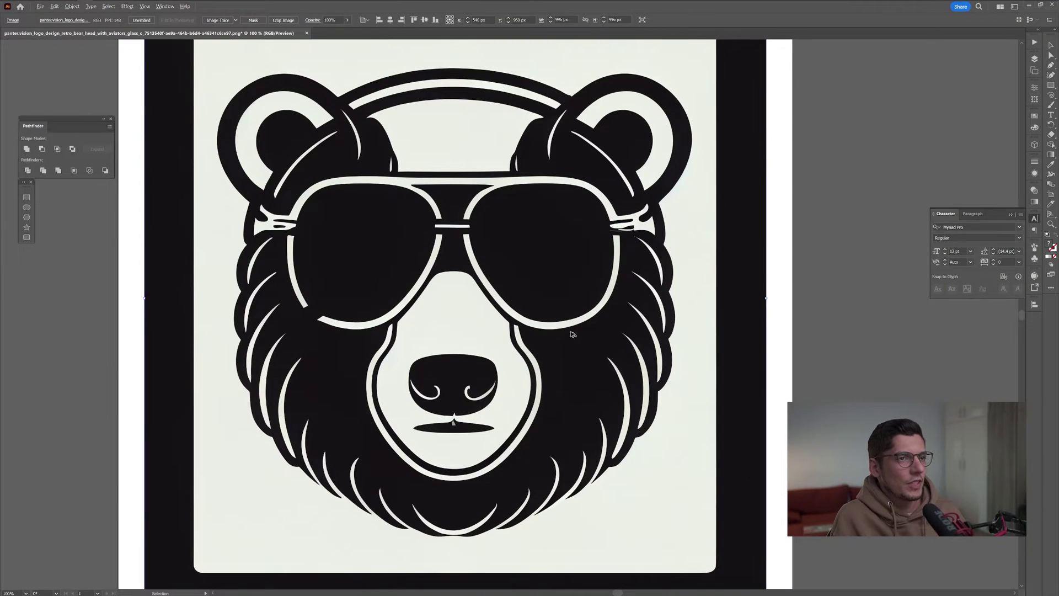
# Image Trace the placed aviator bear, accepting the large-image warning, and view it at actual size
pyautogui.hotkey('ctrl', '0')
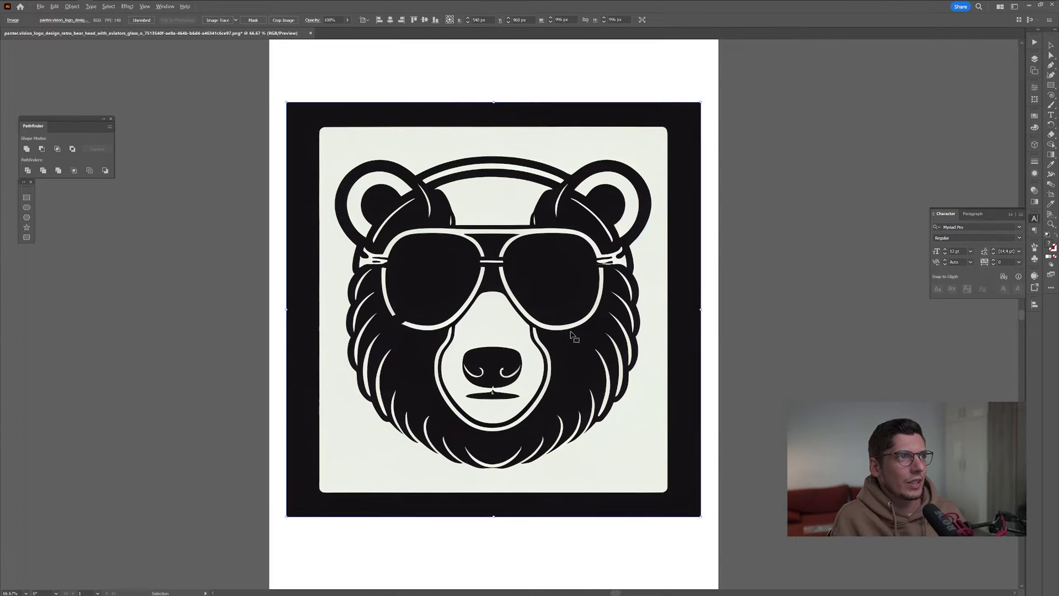
pyautogui.click(218, 19)
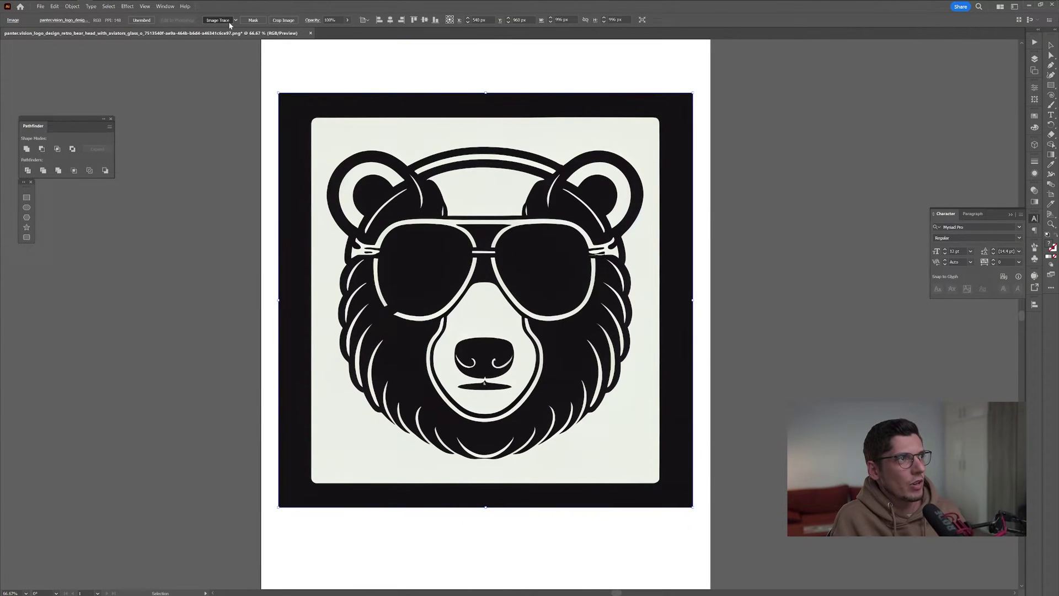
pyautogui.click(582, 316)
pyautogui.hotkey('ctrl', '1')
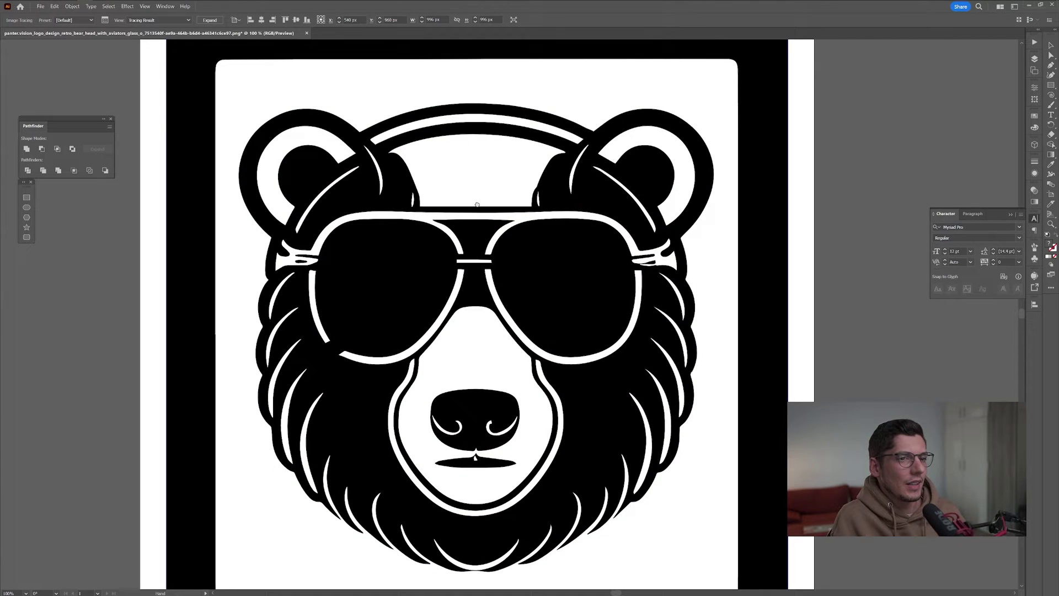
# Refine the trace by adjusting the threshold in the advanced Image Trace options
pyautogui.click(105, 20)
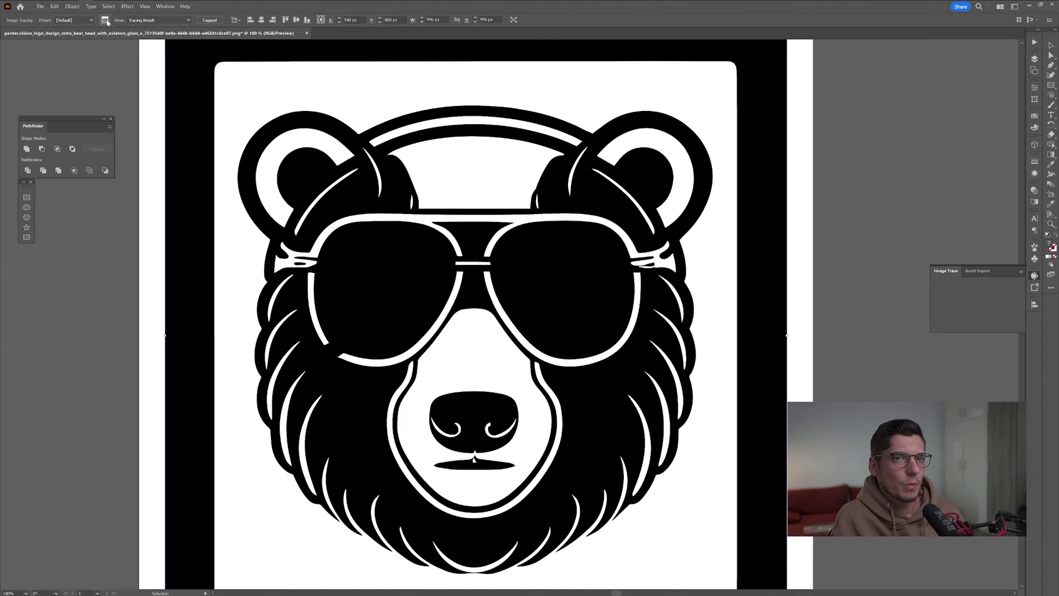
pyautogui.click(932, 361)
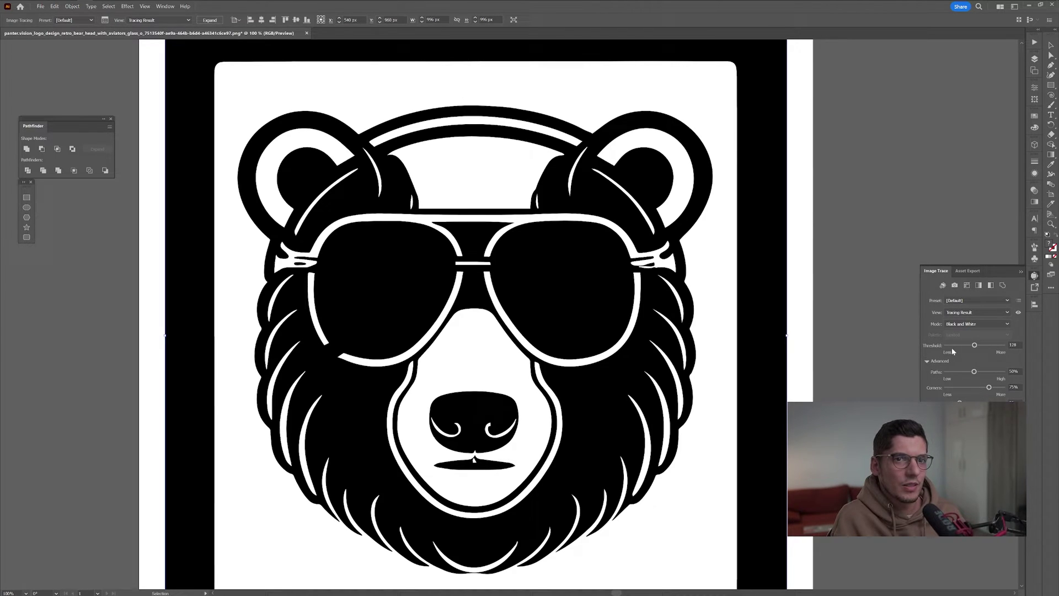
pyautogui.moveTo(975, 345); pyautogui.dragTo(980, 346)
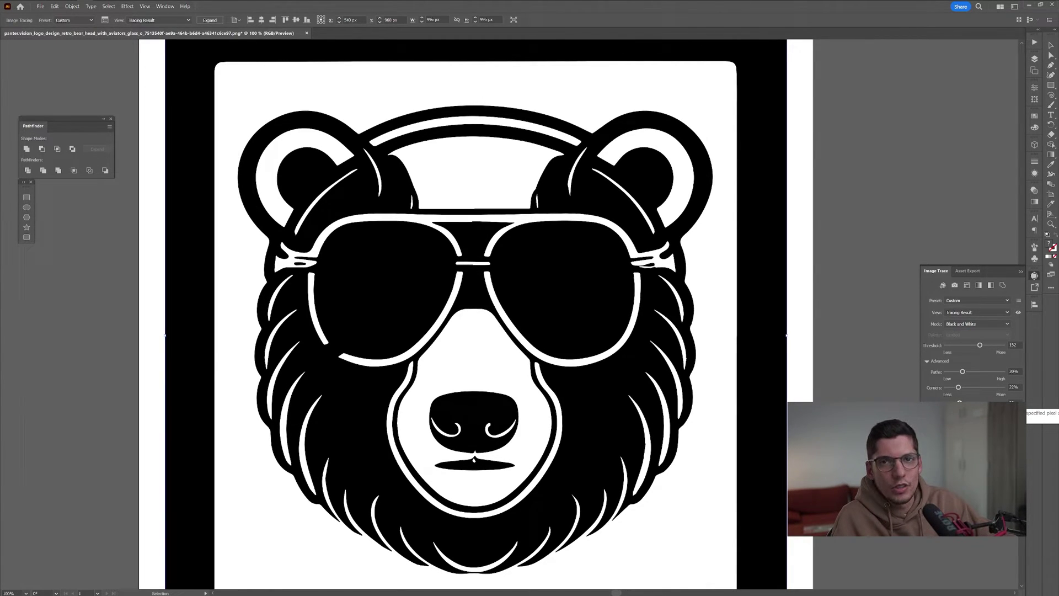
pyautogui.hotkey('ctrl', '0')
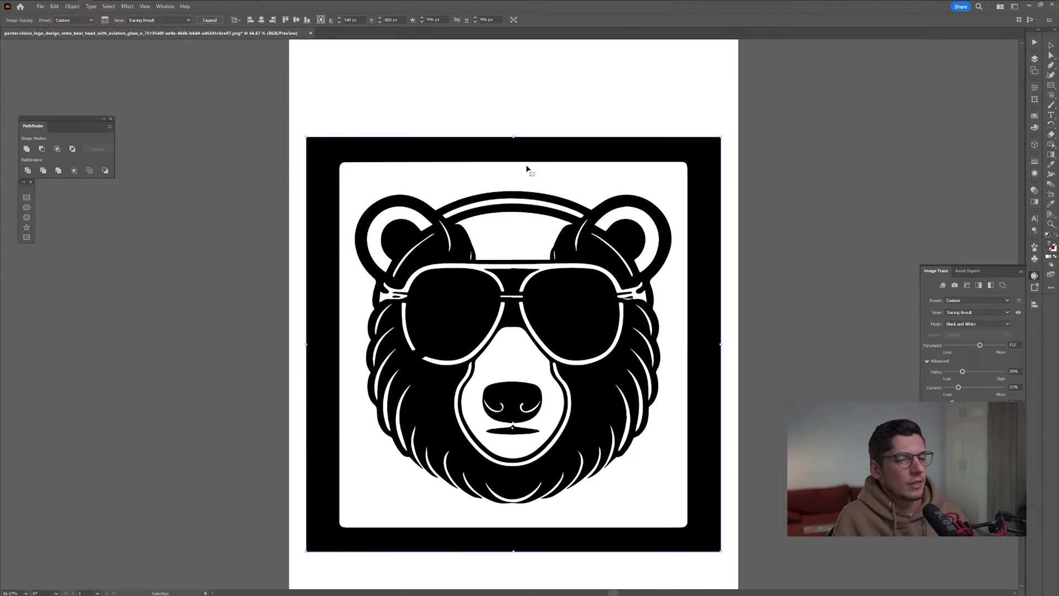
# Expand and ungroup the traced artwork, then delete the black square frame
pyautogui.click(216, 20)
pyautogui.hotkey('ctrl', '-')
pyautogui.rightClick(582, 257)
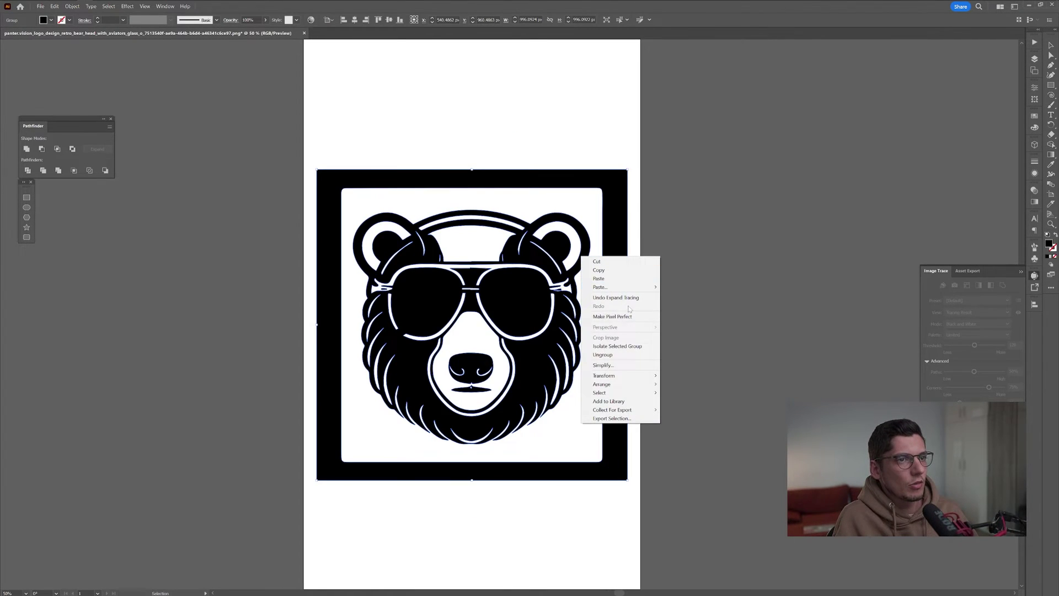
pyautogui.click(650, 354)
pyautogui.moveTo(612, 354); pyautogui.dragTo(735, 259)
pyautogui.press('Delete')
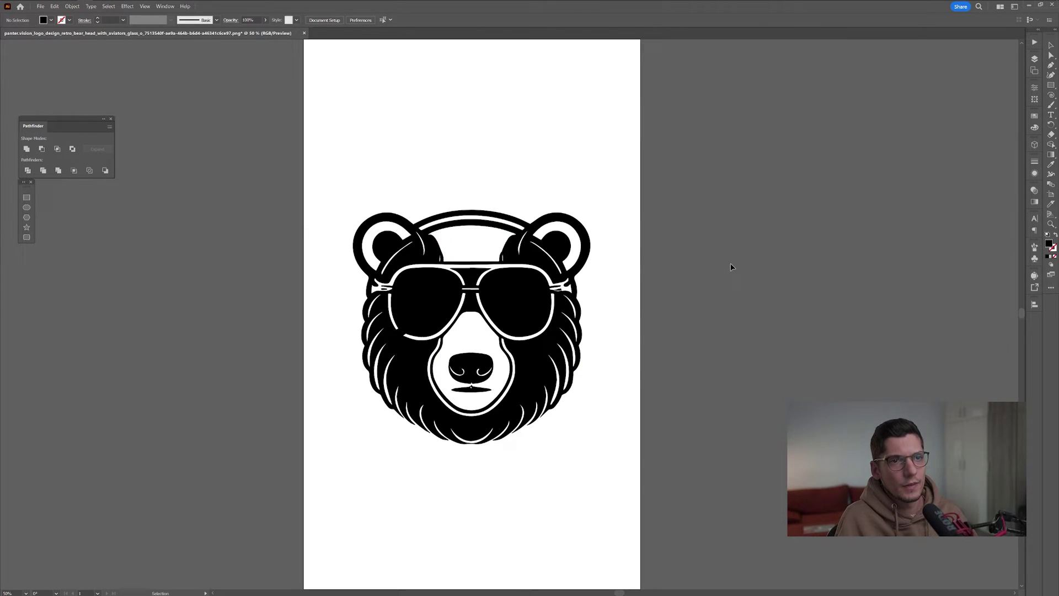
# Inspect the remaining bear vector, undoing an accidental move off the artboard
pyautogui.moveTo(538, 316); pyautogui.dragTo(894, 267)
pyautogui.hotkey('ctrl', 'z')
pyautogui.hotkey('ctrl', '+')
pyautogui.hotkey('ctrl', '+')
pyautogui.hotkey('ctrl', '+')
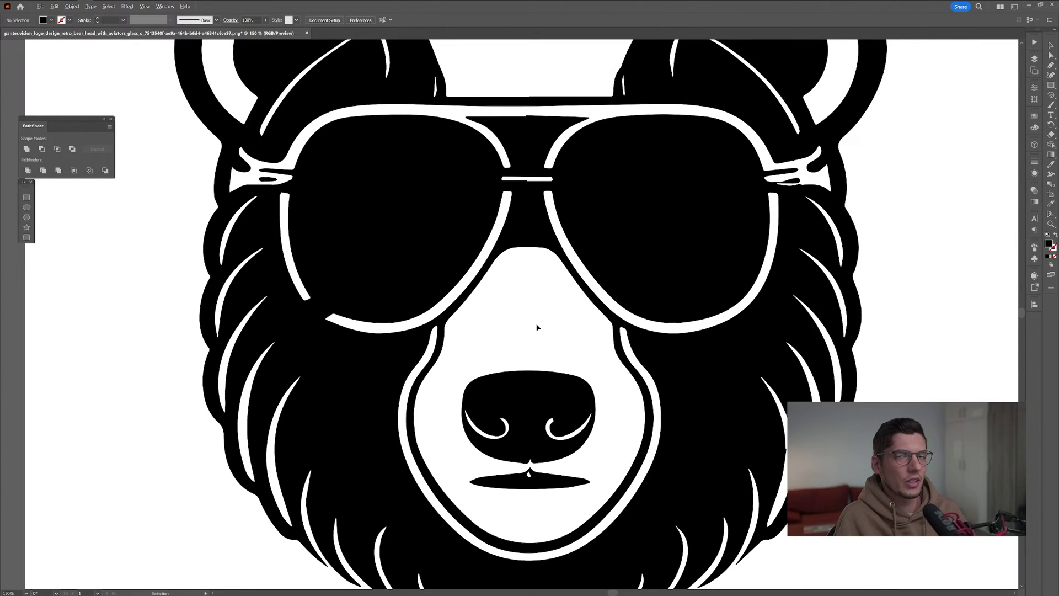
pyautogui.hotkey('ctrl', '-')
pyautogui.click(622, 372)
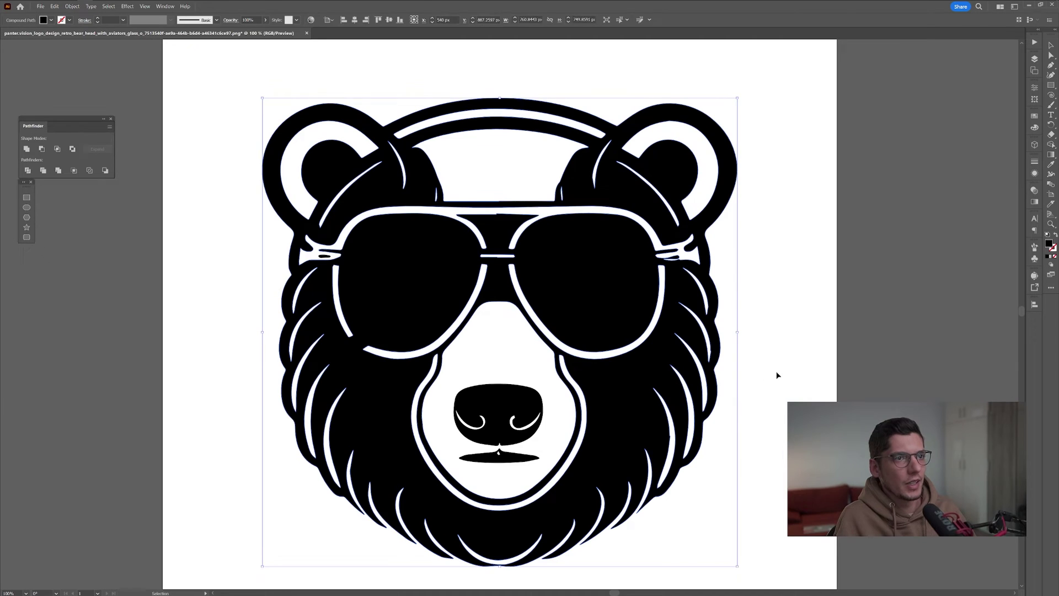
pyautogui.click(729, 360)
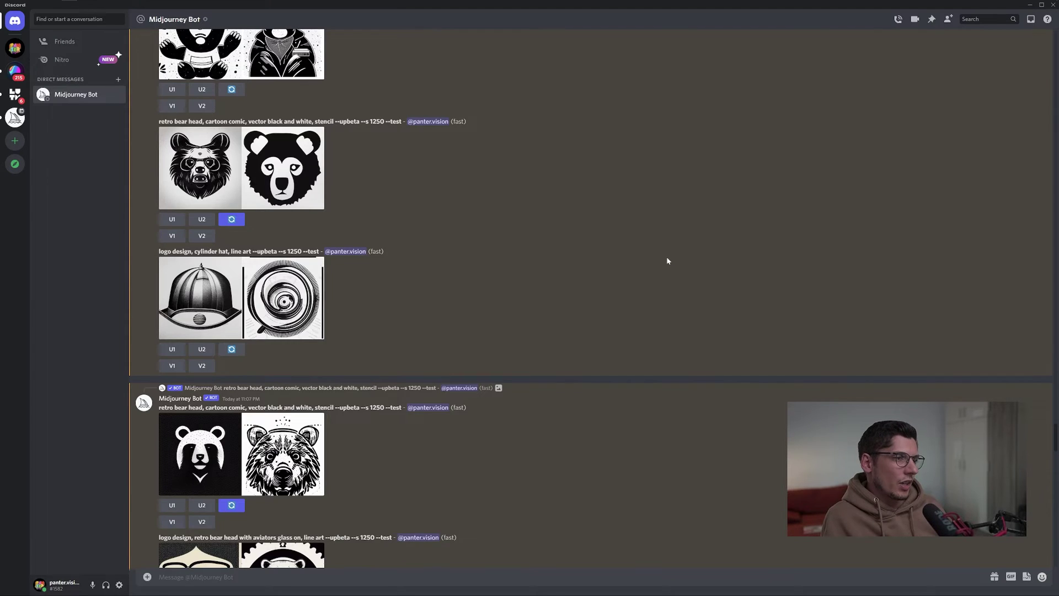
# Enlarge the upscaled aviator-bear image and the shark image pair
pyautogui.scroll(-3, 667, 260)
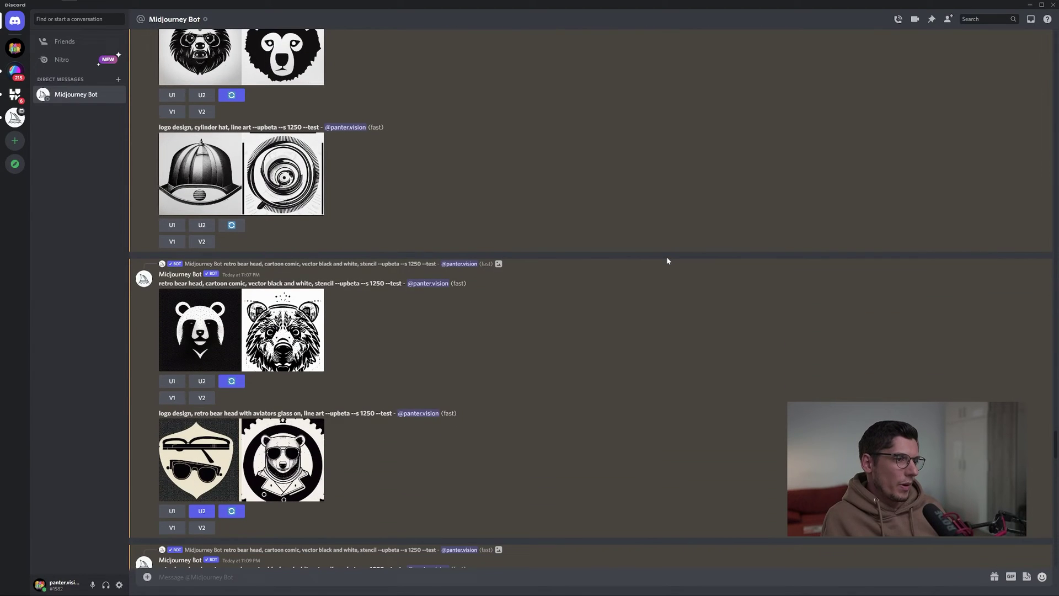
pyautogui.scroll(-10, 667, 256)
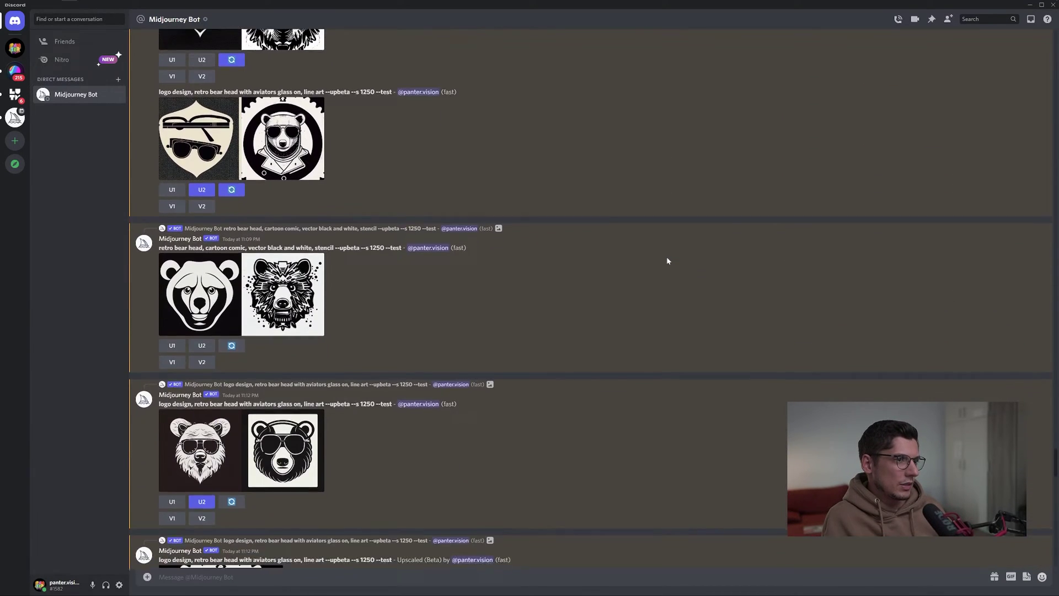
pyautogui.click(273, 394)
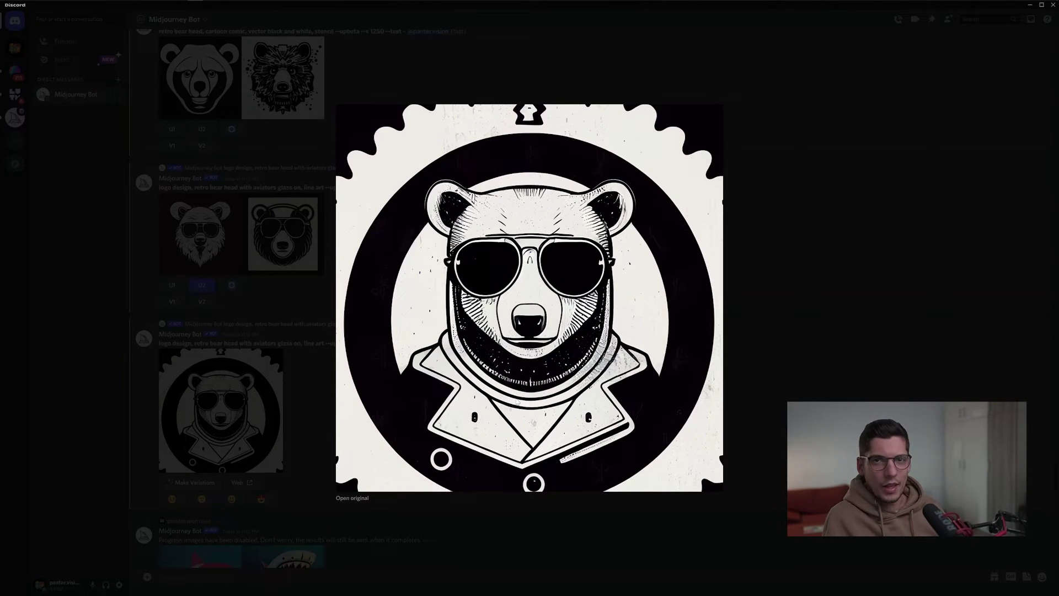
pyautogui.click(829, 402)
pyautogui.scroll(-4, 515, 392)
pyautogui.click(300, 387)
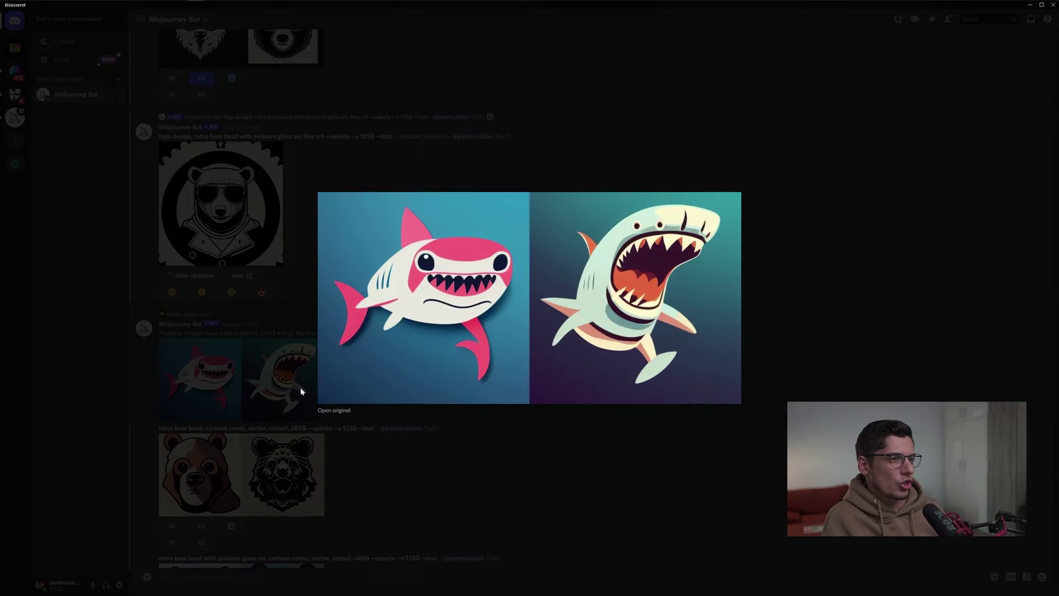
pyautogui.click(486, 448)
# View the sunglasses bear and cool shark pairs enlarged, then scroll down to the fox results
pyautogui.scroll(-2, 486, 448)
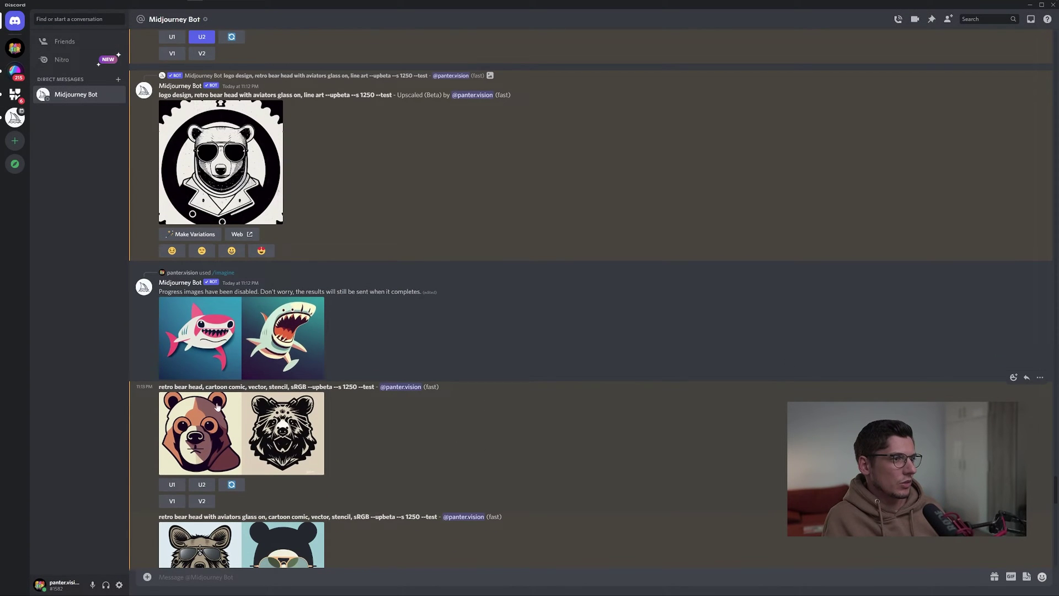
pyautogui.scroll(-2, 317, 415)
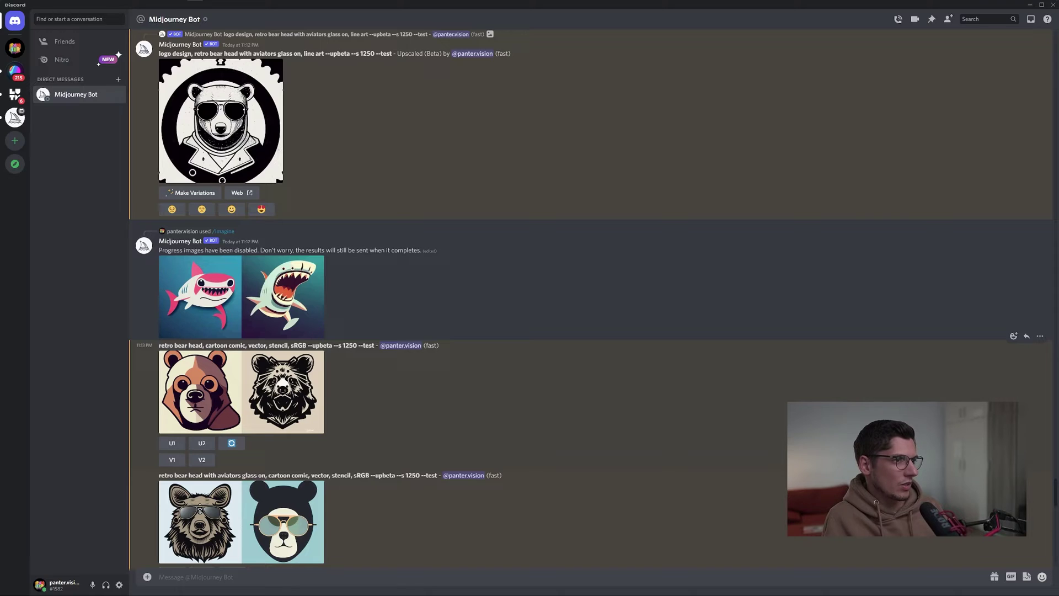
pyautogui.scroll(-2, 300, 387)
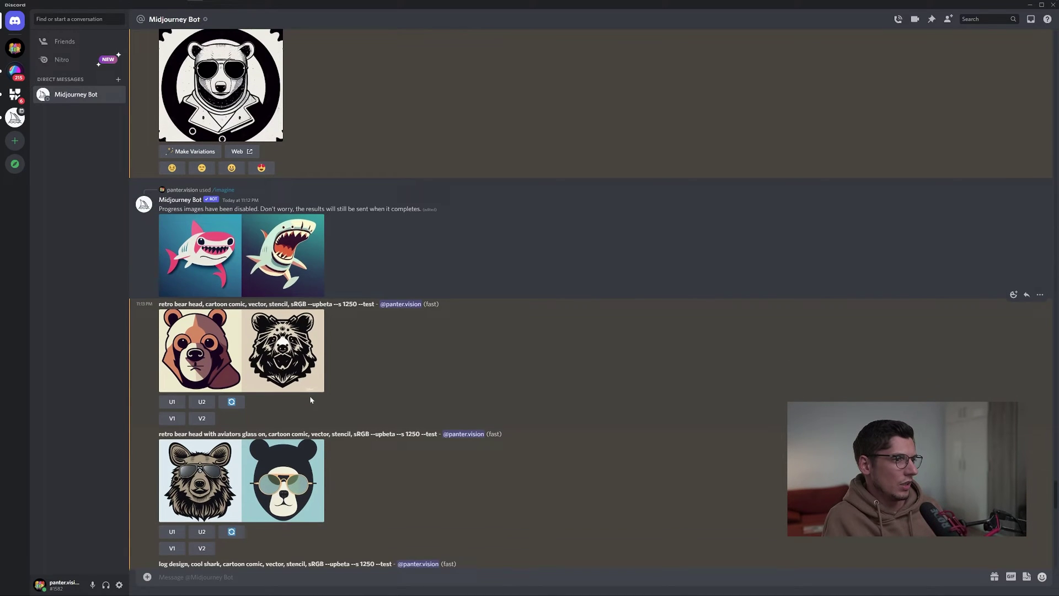
pyautogui.scroll(-2, 302, 421)
pyautogui.click(264, 425)
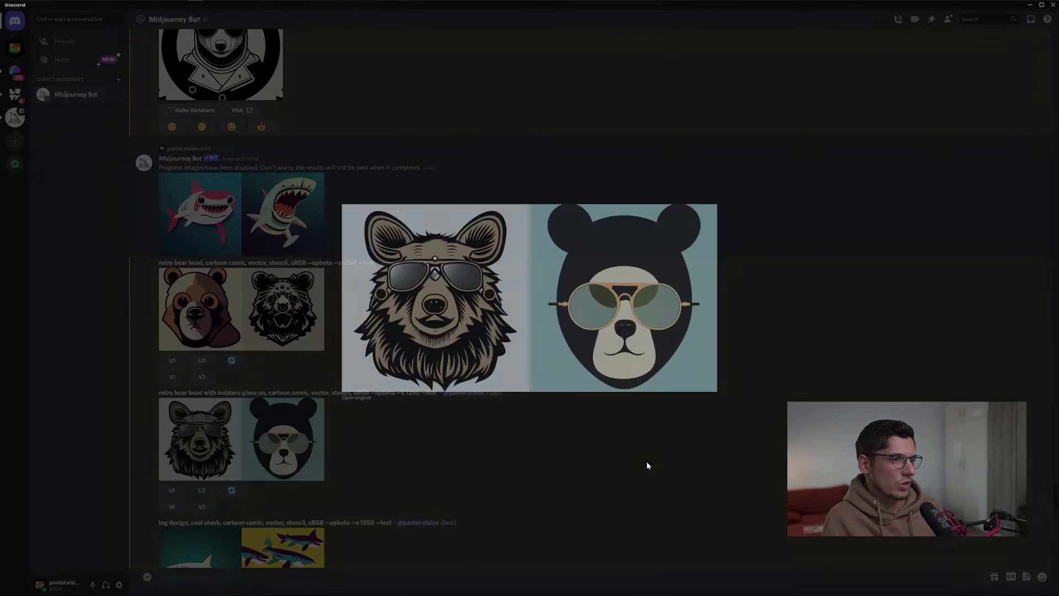
pyautogui.click(646, 461)
pyautogui.scroll(-4, 372, 471)
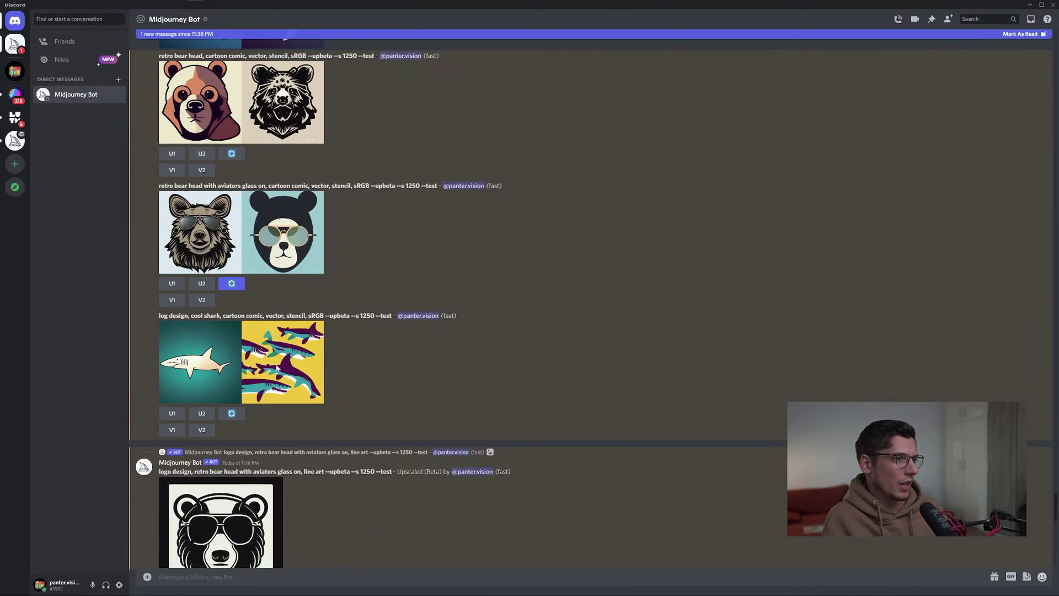
pyautogui.click(276, 369)
pyautogui.click(282, 367)
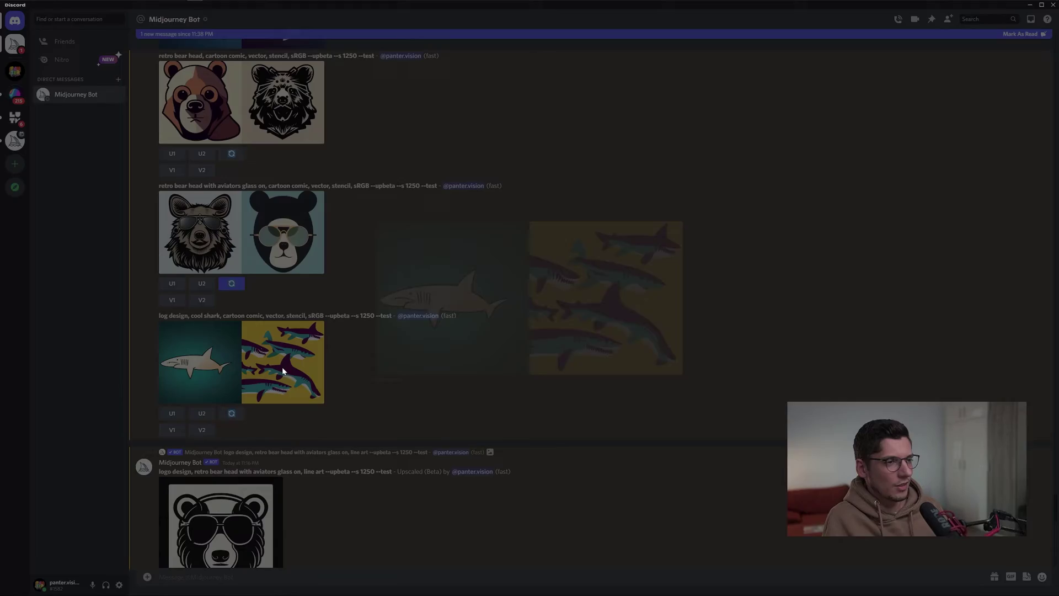
pyautogui.scroll(-10, 352, 393)
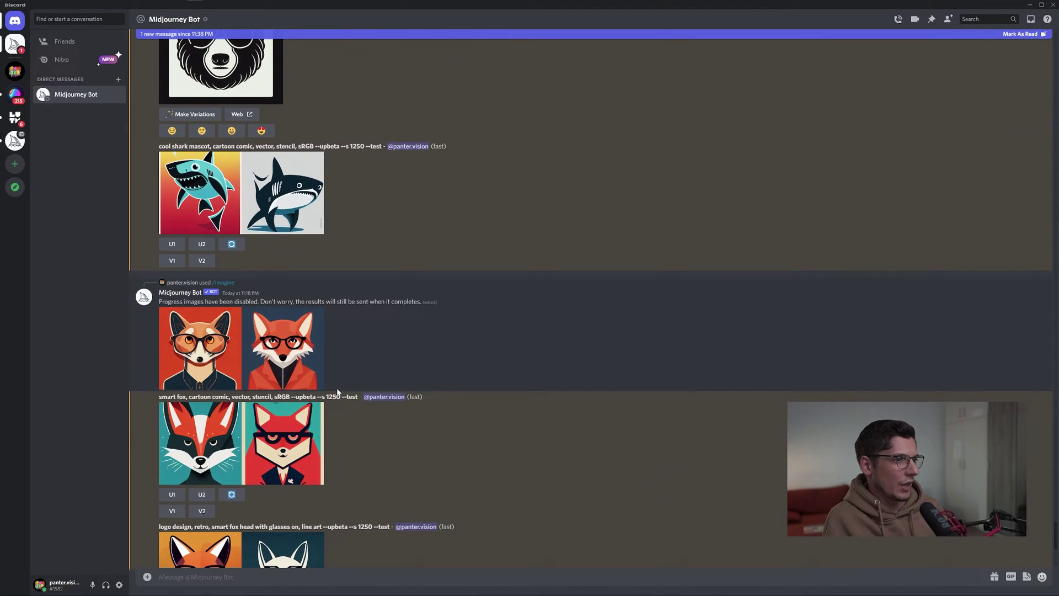
# Enlarge the fox image pair and the logo-design fox pair
pyautogui.click(270, 362)
pyautogui.click(270, 362)
pyautogui.scroll(-3, 270, 362)
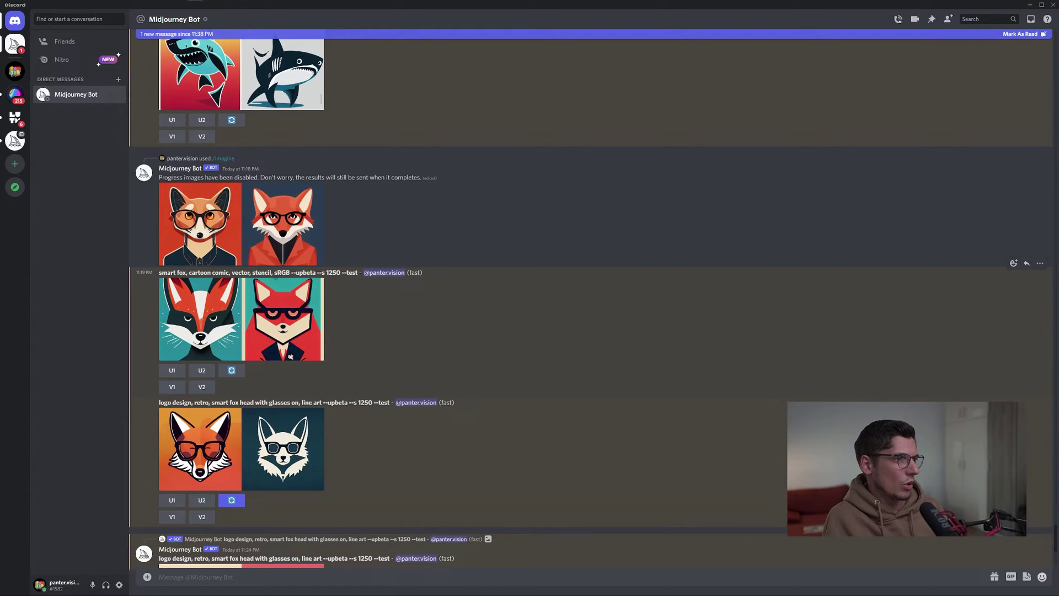
pyautogui.click(248, 425)
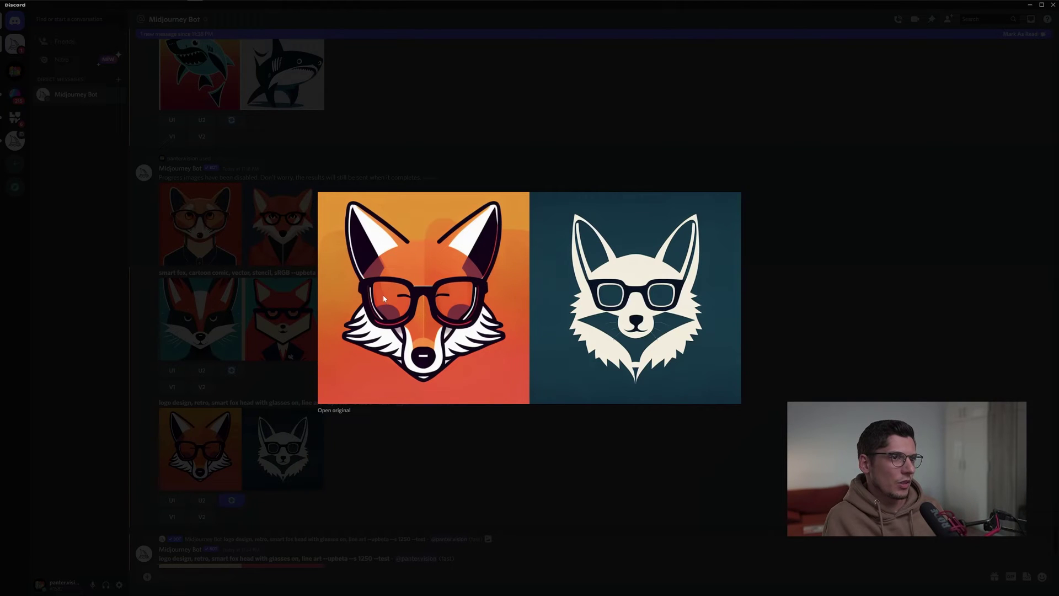
pyautogui.click(362, 430)
# Enlarge the new 'retro bear head with aviators glass' images
pyautogui.scroll(-4, 362, 429)
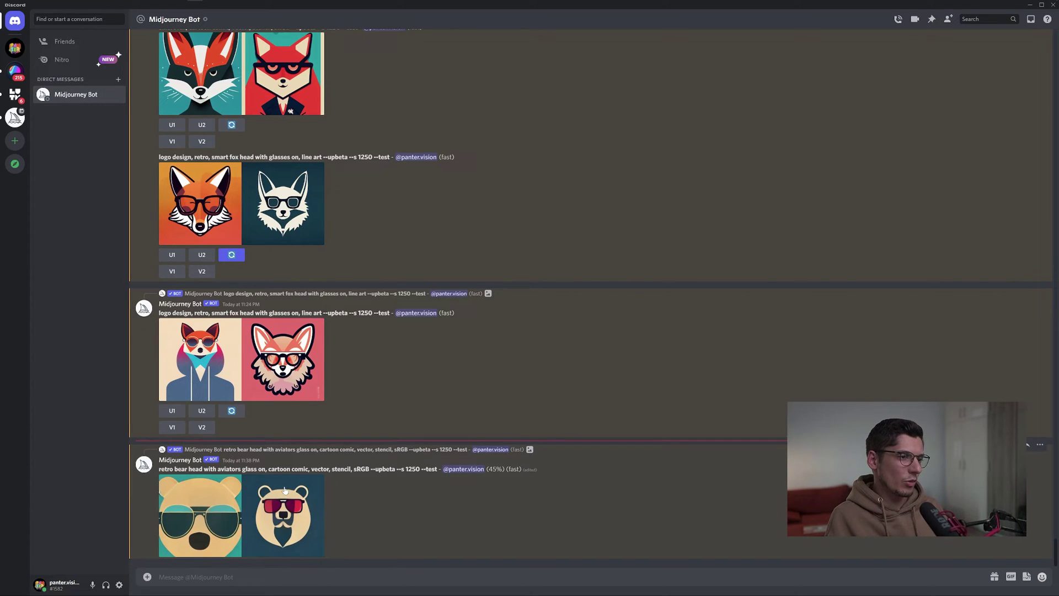
pyautogui.click(289, 536)
pyautogui.click(289, 532)
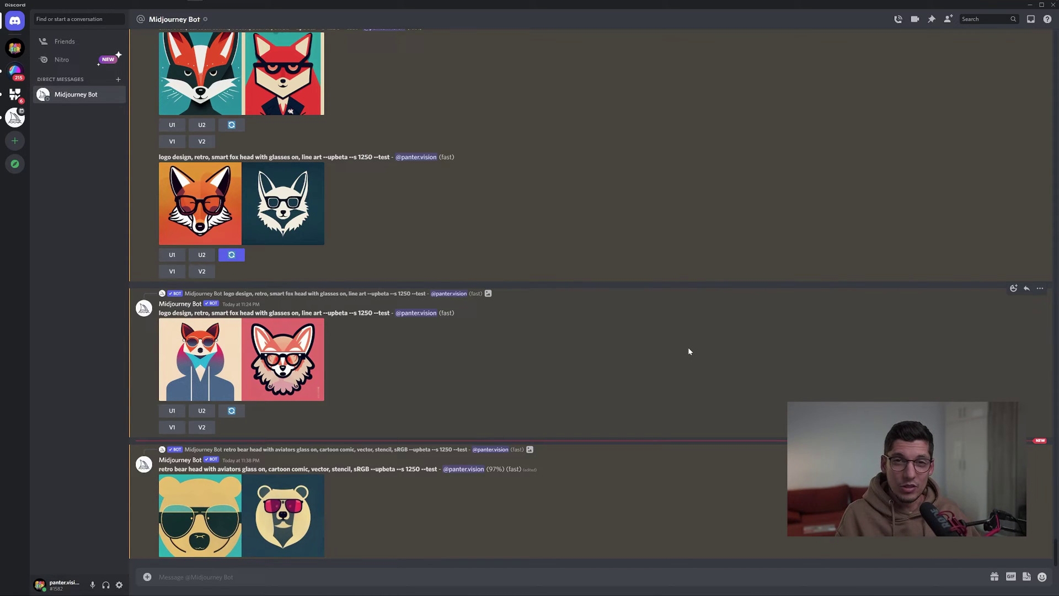
# Scroll up the chat to the 11:07–11:09 PM black-and-white retro bear stencil results
pyautogui.scroll(20, 511, 488)
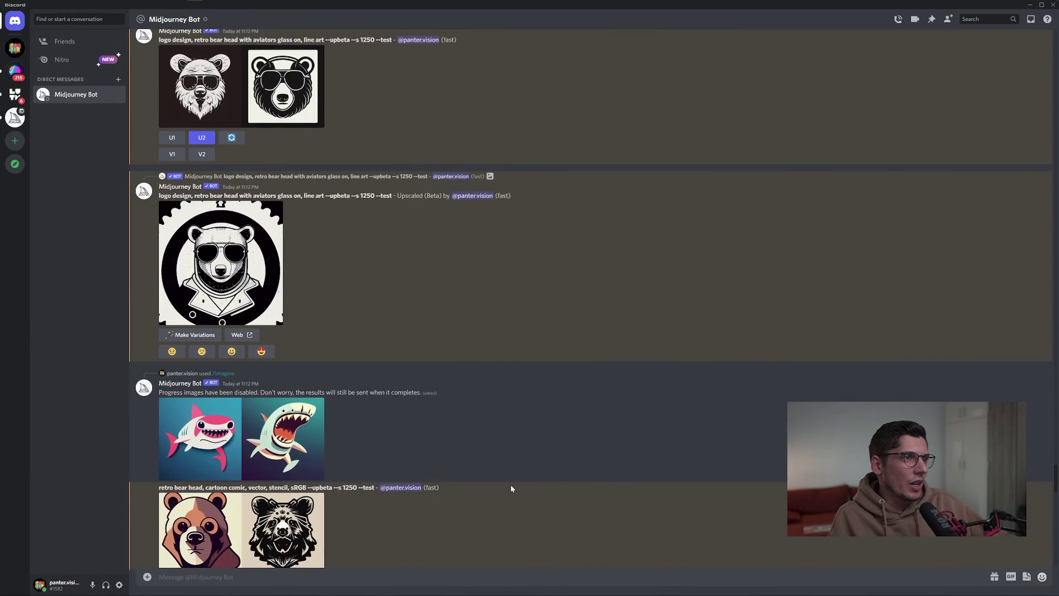
pyautogui.scroll(10, 511, 488)
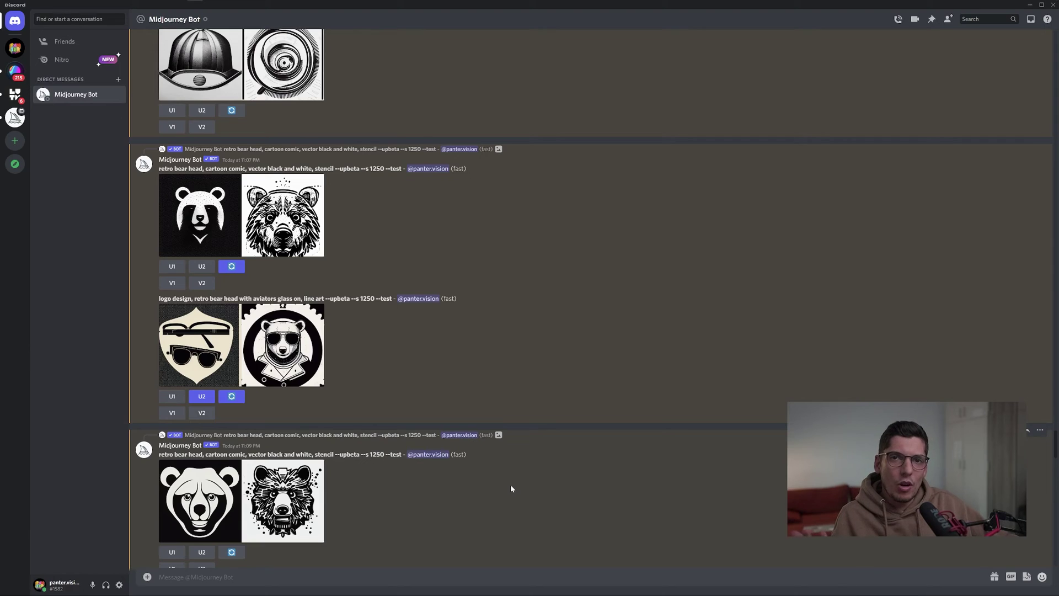